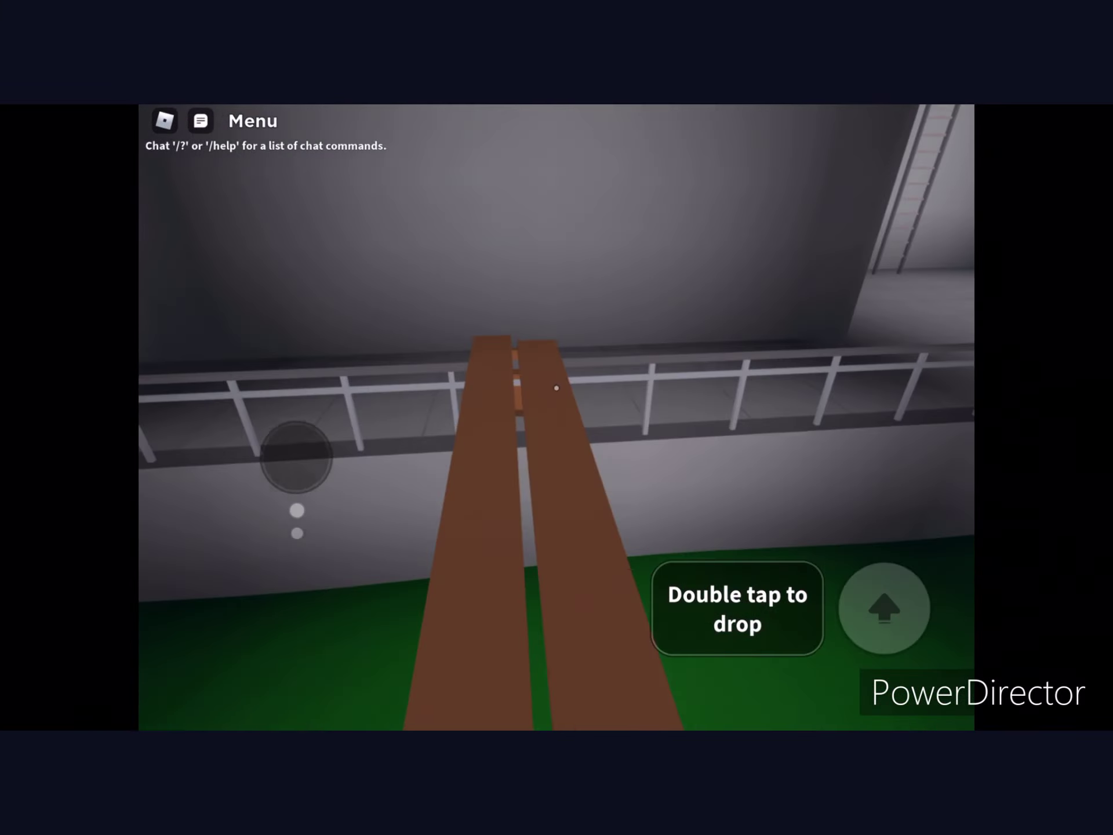
# Climb the ladder to the upper floor, go outside and flip the Electric Switch on.
pyautogui.moveTo(295, 457)
pyautogui.mouseDown()
pyautogui.moveTo(272, 435)
pyautogui.moveTo(198, 503)
pyautogui.moveTo(293, 563)
pyautogui.moveTo(258, 527)
pyautogui.moveTo(234, 474)
pyautogui.mouseUp()
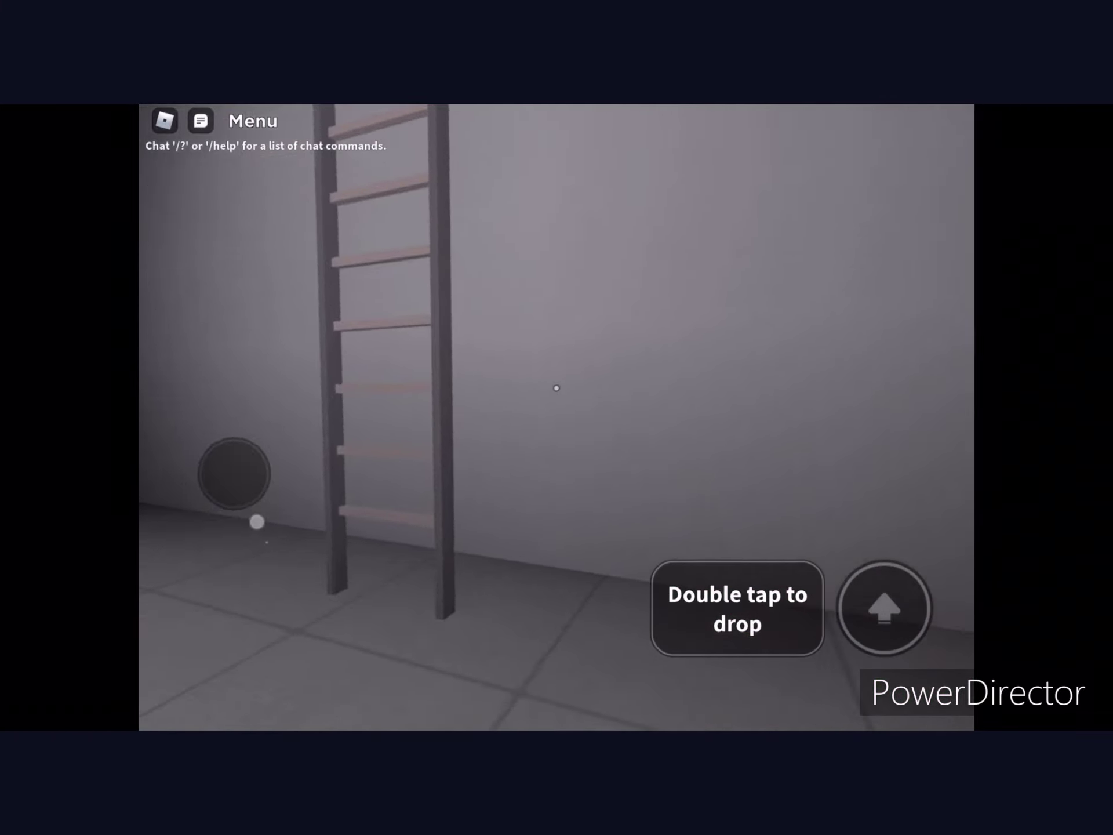
pyautogui.moveTo(257, 522); pyautogui.dragTo(248, 617)
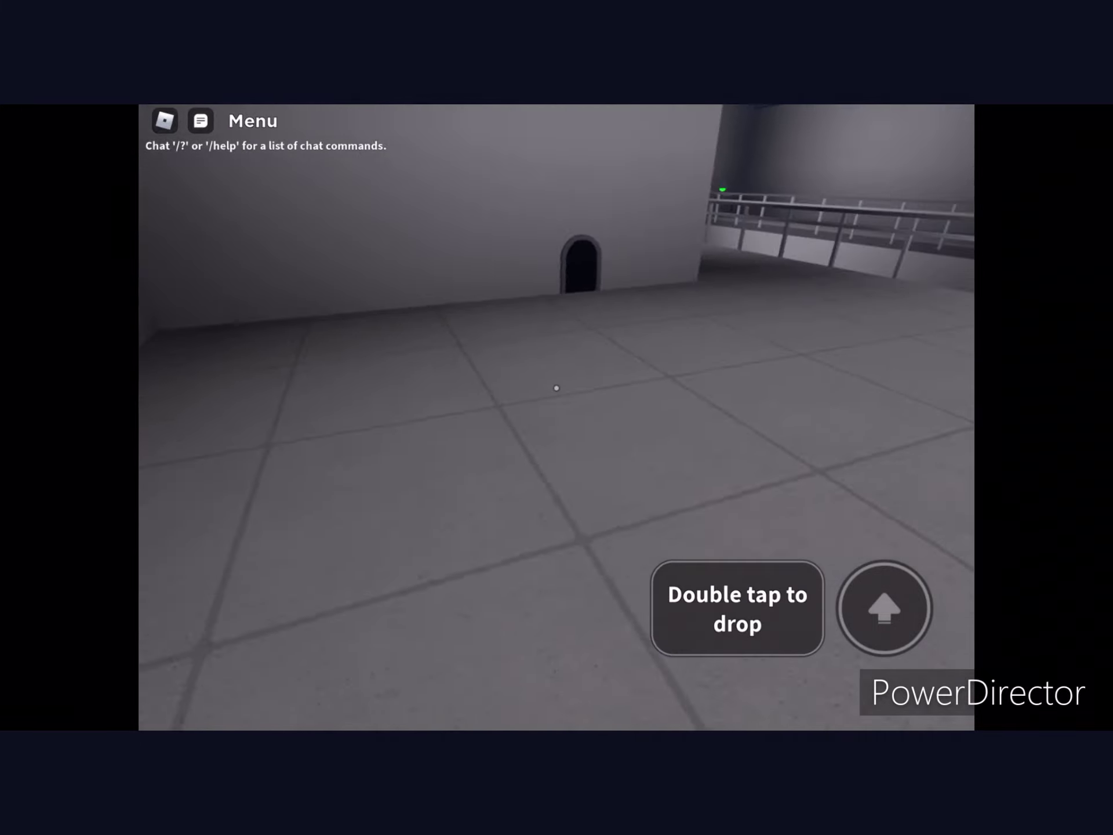
pyautogui.moveTo(287, 514); pyautogui.dragTo(278, 565)
pyautogui.moveTo(285, 490); pyautogui.dragTo(298, 470)
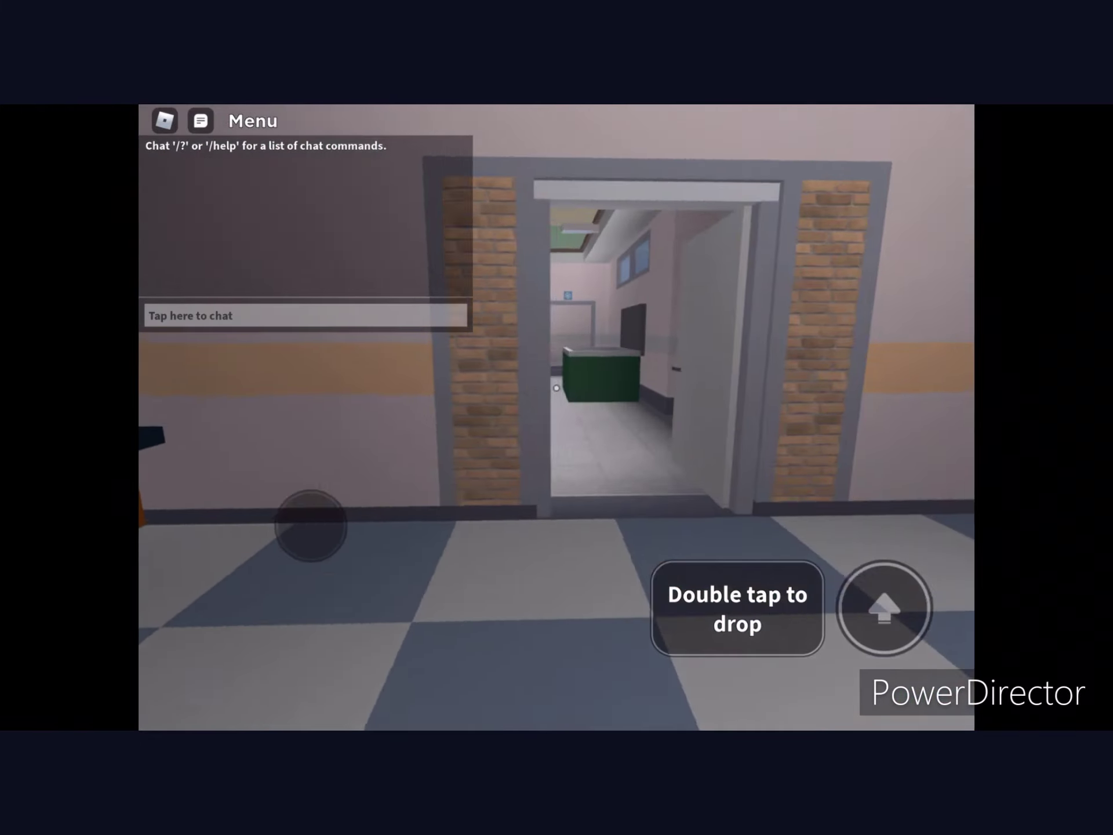
pyautogui.moveTo(307, 525)
pyautogui.mouseDown()
pyautogui.moveTo(284, 550)
pyautogui.moveTo(305, 531)
pyautogui.moveTo(252, 513)
pyautogui.mouseUp()
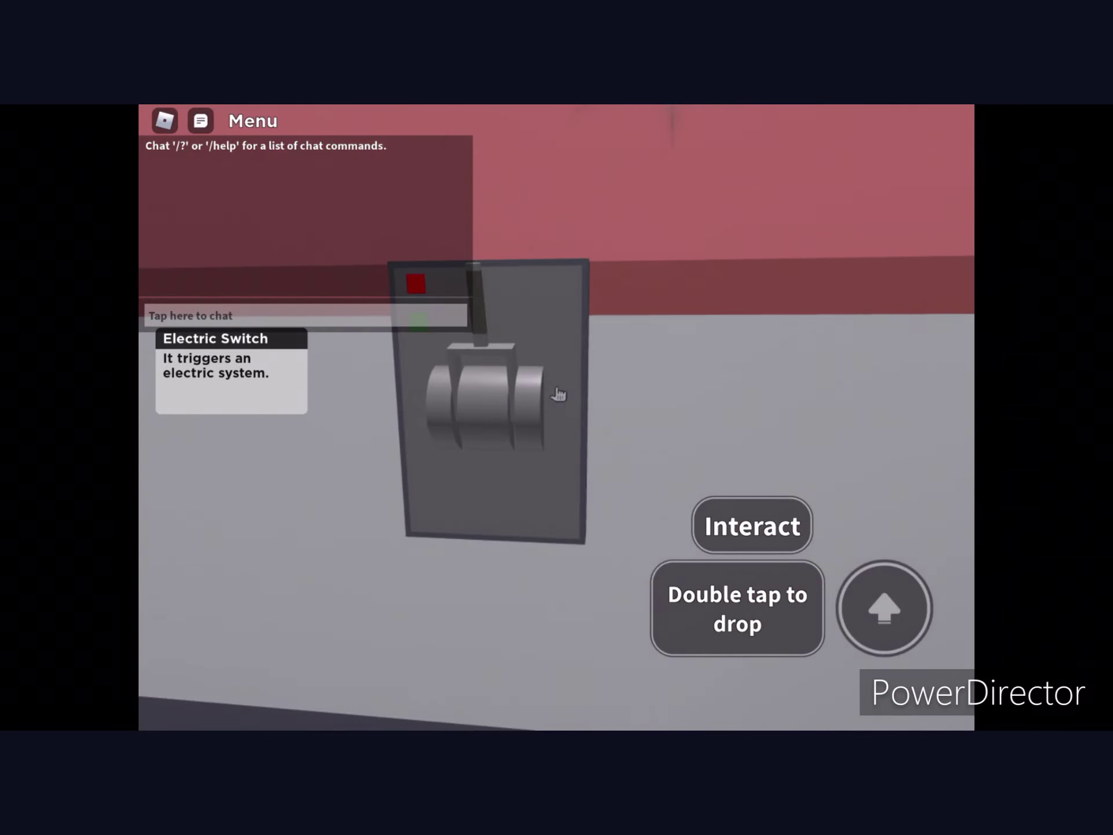
pyautogui.click(559, 394)
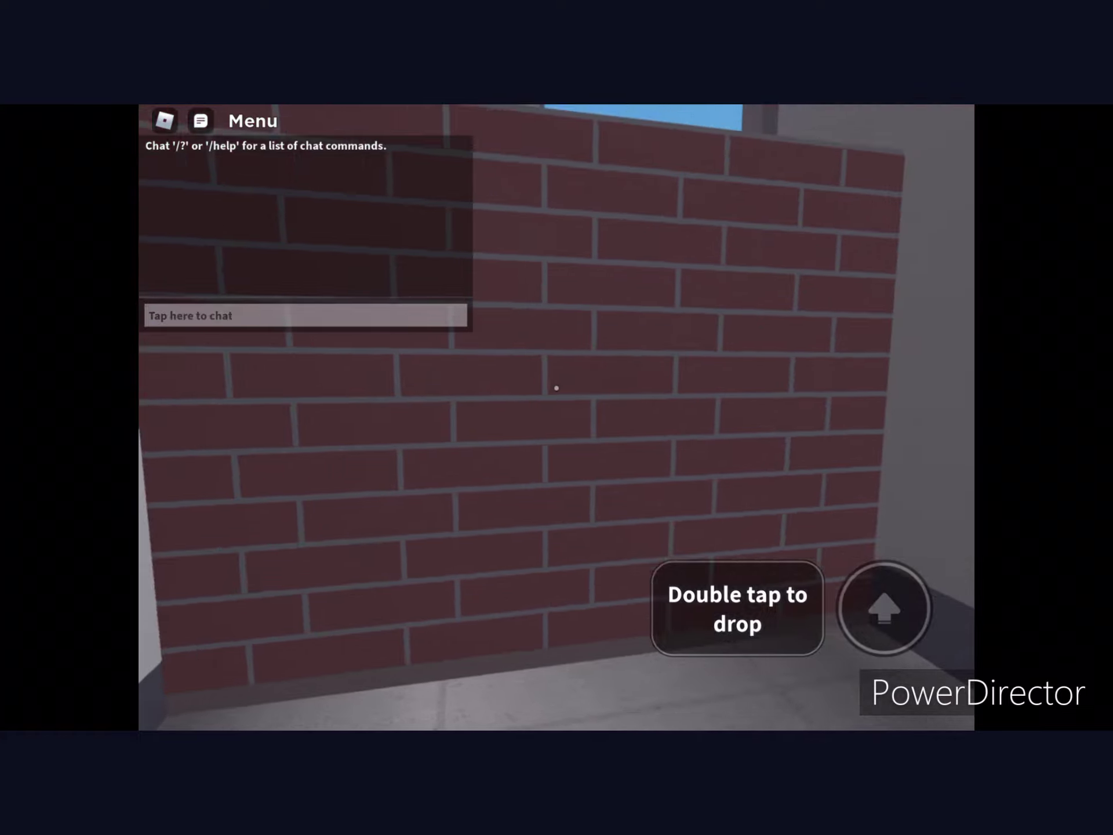
# Walk back along the railed walkway, use the green flask to become a rat, and head inside.
pyautogui.moveTo(237, 549)
pyautogui.mouseDown()
pyautogui.moveTo(274, 597)
pyautogui.moveTo(259, 599)
pyautogui.mouseUp()
pyautogui.moveTo(238, 549); pyautogui.dragTo(249, 579)
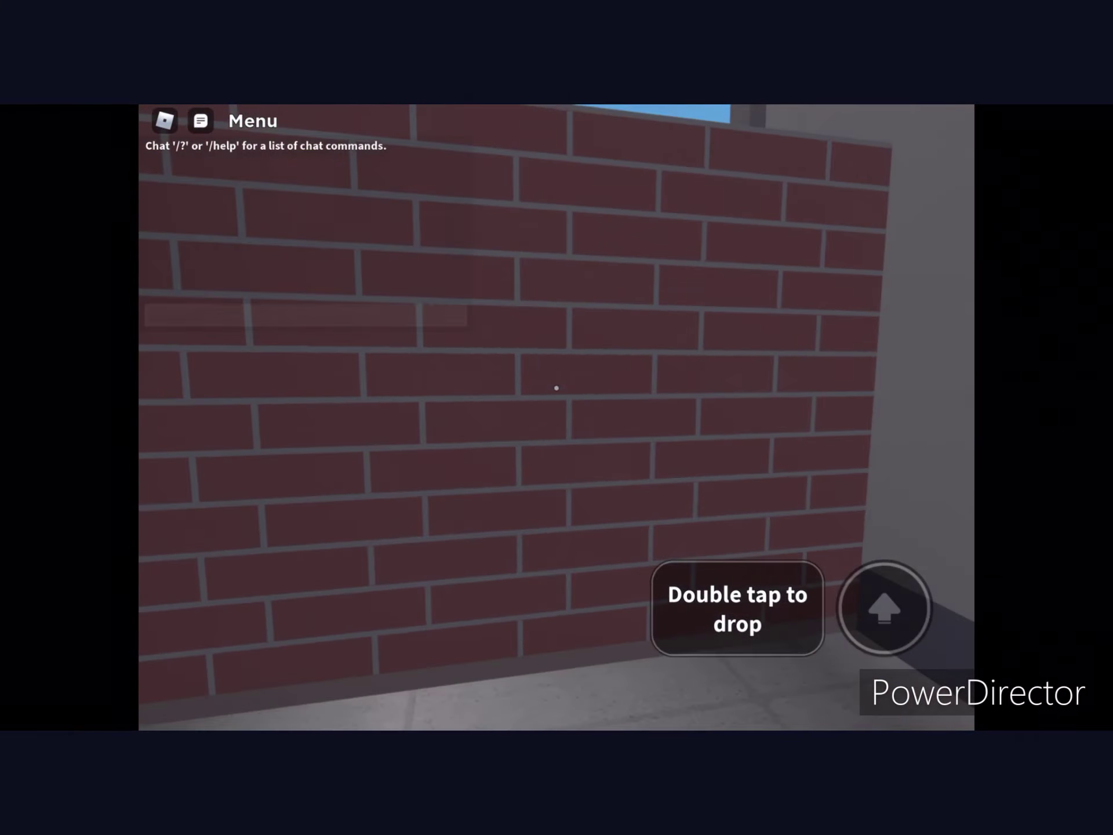
pyautogui.moveTo(263, 490)
pyautogui.mouseDown()
pyautogui.moveTo(268, 565)
pyautogui.moveTo(255, 550)
pyautogui.moveTo(279, 507)
pyautogui.moveTo(260, 509)
pyautogui.mouseUp()
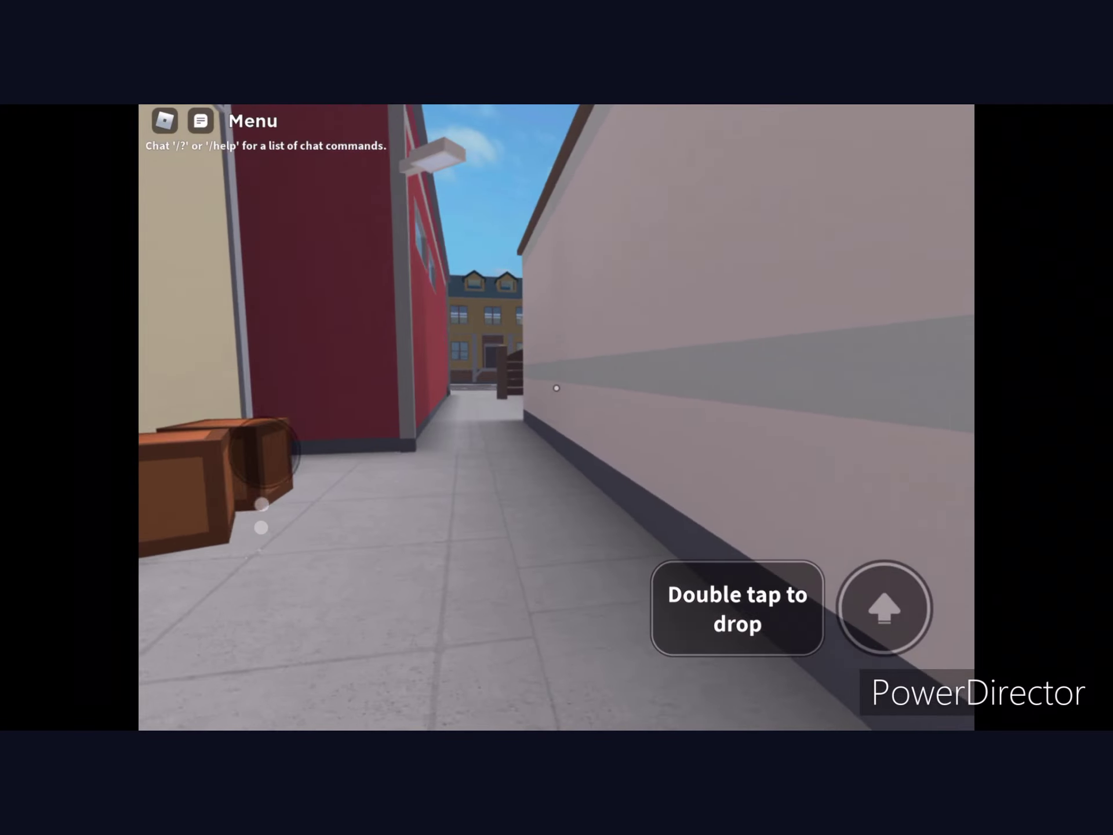
pyautogui.moveTo(264, 455)
pyautogui.mouseDown()
pyautogui.moveTo(248, 459)
pyautogui.moveTo(288, 440)
pyautogui.mouseUp()
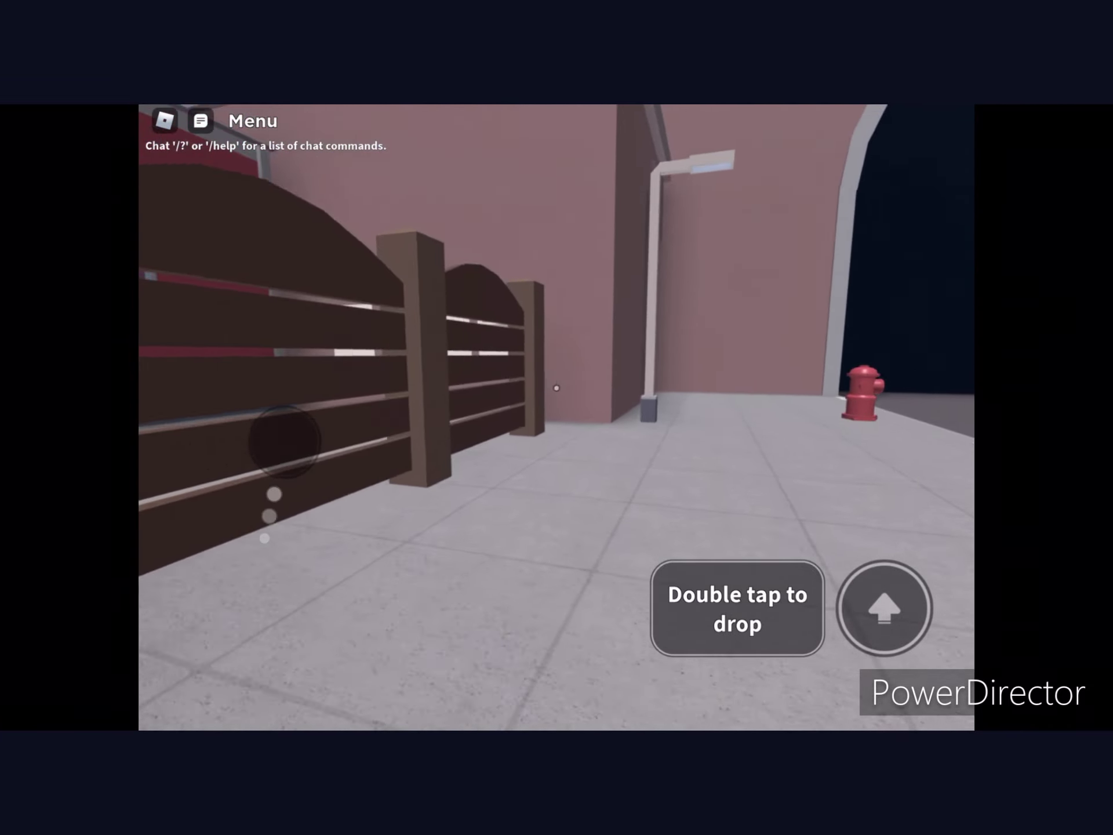
pyautogui.moveTo(288, 439); pyautogui.dragTo(281, 446)
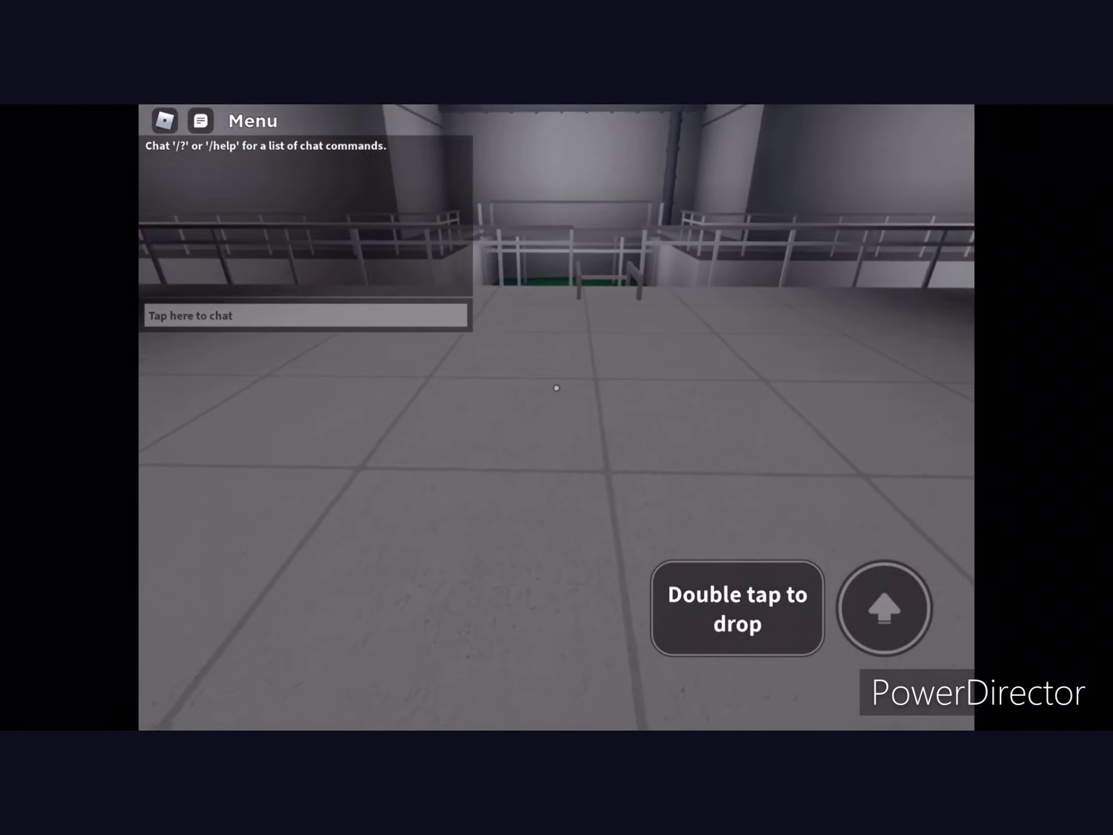
pyautogui.moveTo(301, 535)
pyautogui.mouseDown()
pyautogui.moveTo(328, 497)
pyautogui.moveTo(286, 527)
pyautogui.moveTo(319, 510)
pyautogui.moveTo(316, 492)
pyautogui.moveTo(262, 471)
pyautogui.moveTo(299, 471)
pyautogui.mouseUp()
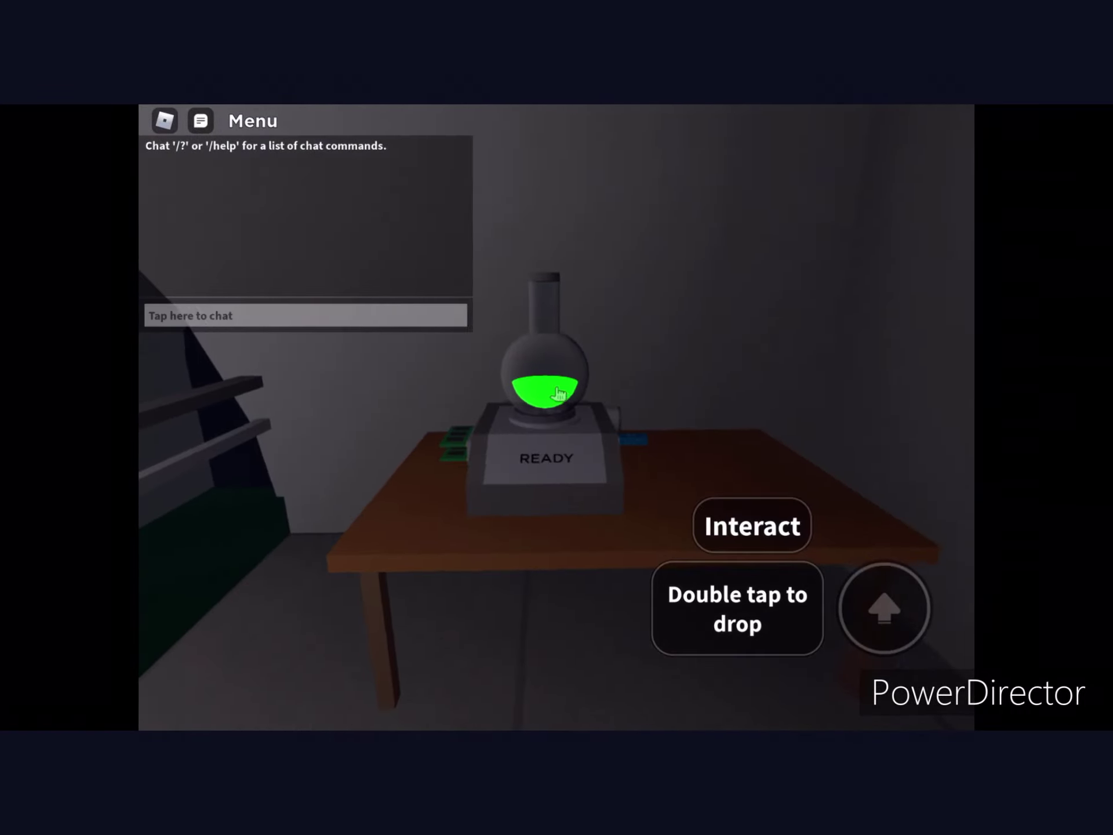
pyautogui.click(558, 393)
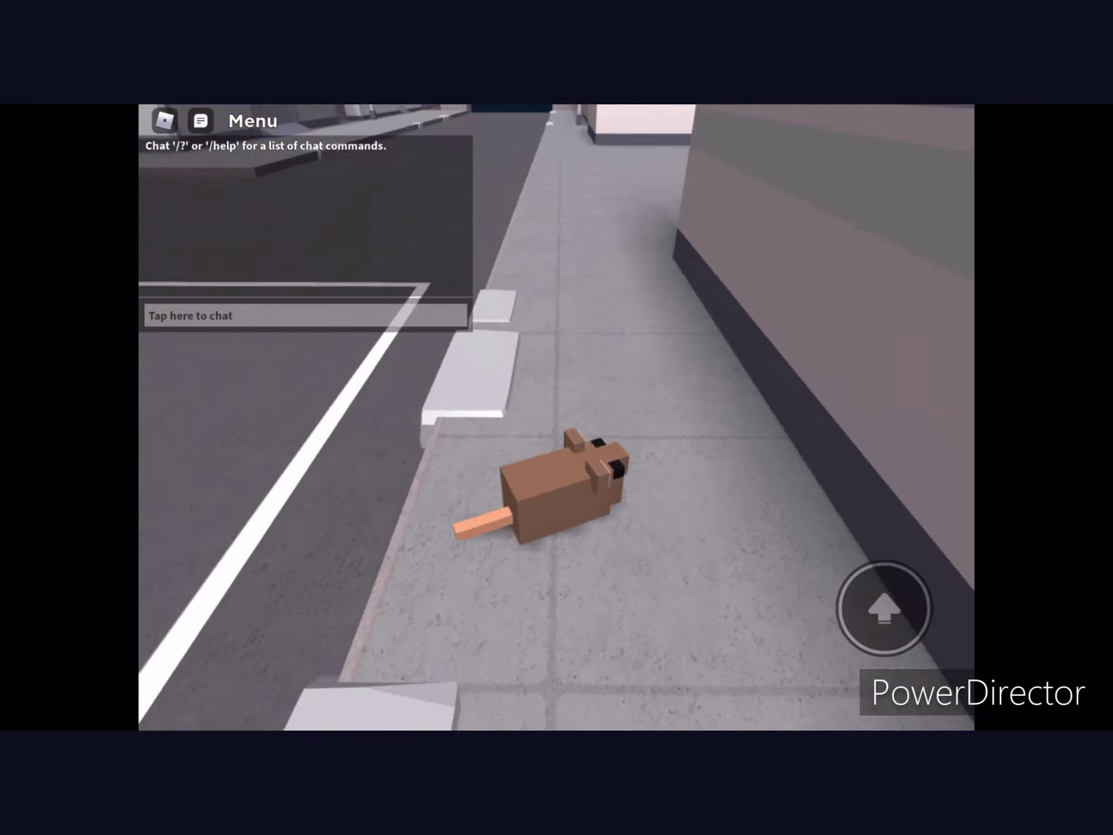
pyautogui.moveTo(261, 516)
pyautogui.mouseDown()
pyautogui.moveTo(278, 529)
pyautogui.moveTo(278, 543)
pyautogui.moveTo(266, 542)
pyautogui.moveTo(299, 522)
pyautogui.moveTo(285, 569)
pyautogui.moveTo(236, 498)
pyautogui.moveTo(340, 608)
pyautogui.moveTo(325, 580)
pyautogui.mouseUp()
# Pick up a green tile while in rat form.
pyautogui.click(737, 607)
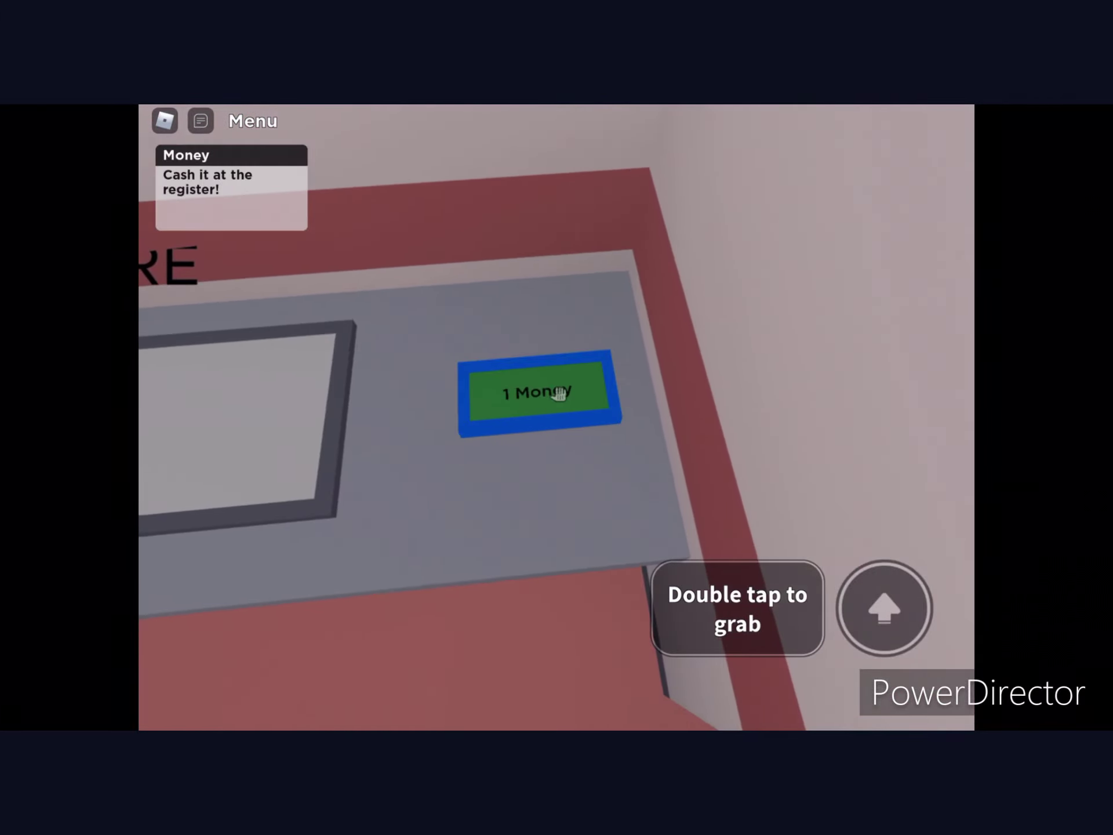
# Grab the 1 Money bill from the cash counter.
pyautogui.doubleClick(559, 394)
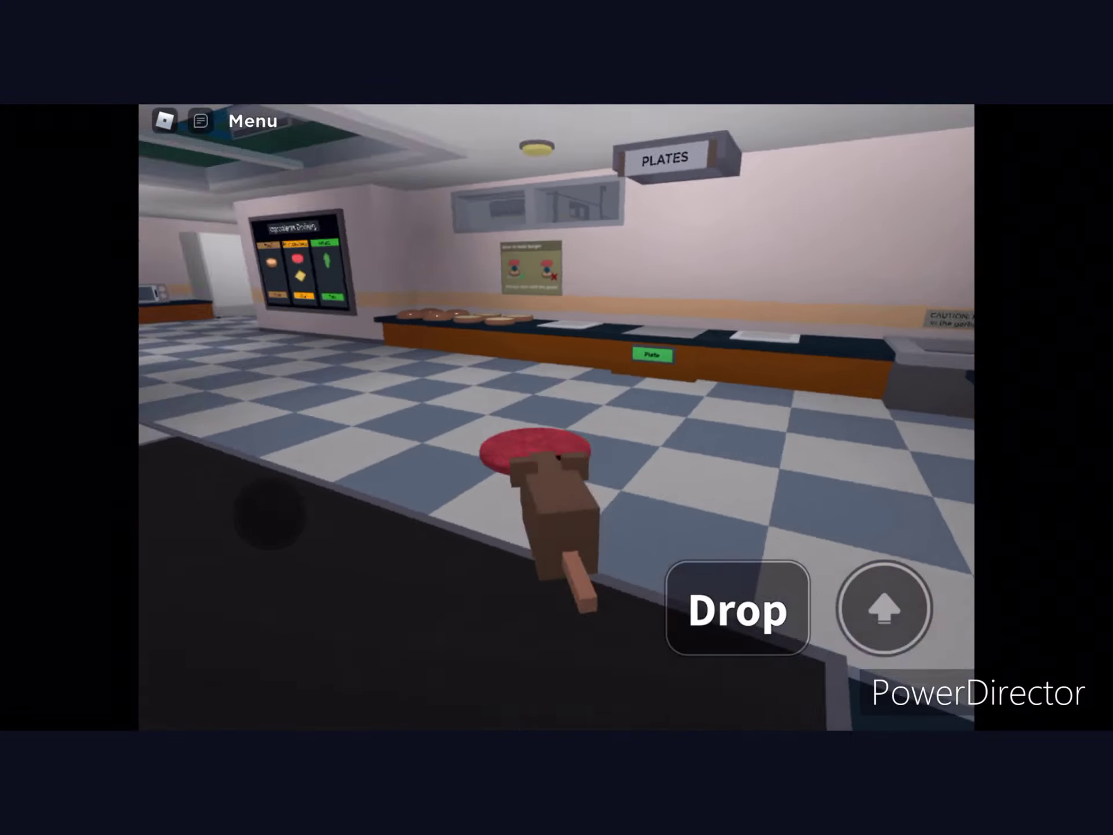
# Carry the raw steak patty along the railed sewer walkway up to the octagonal wall hole.
pyautogui.moveTo(272, 505); pyautogui.dragTo(296, 488)
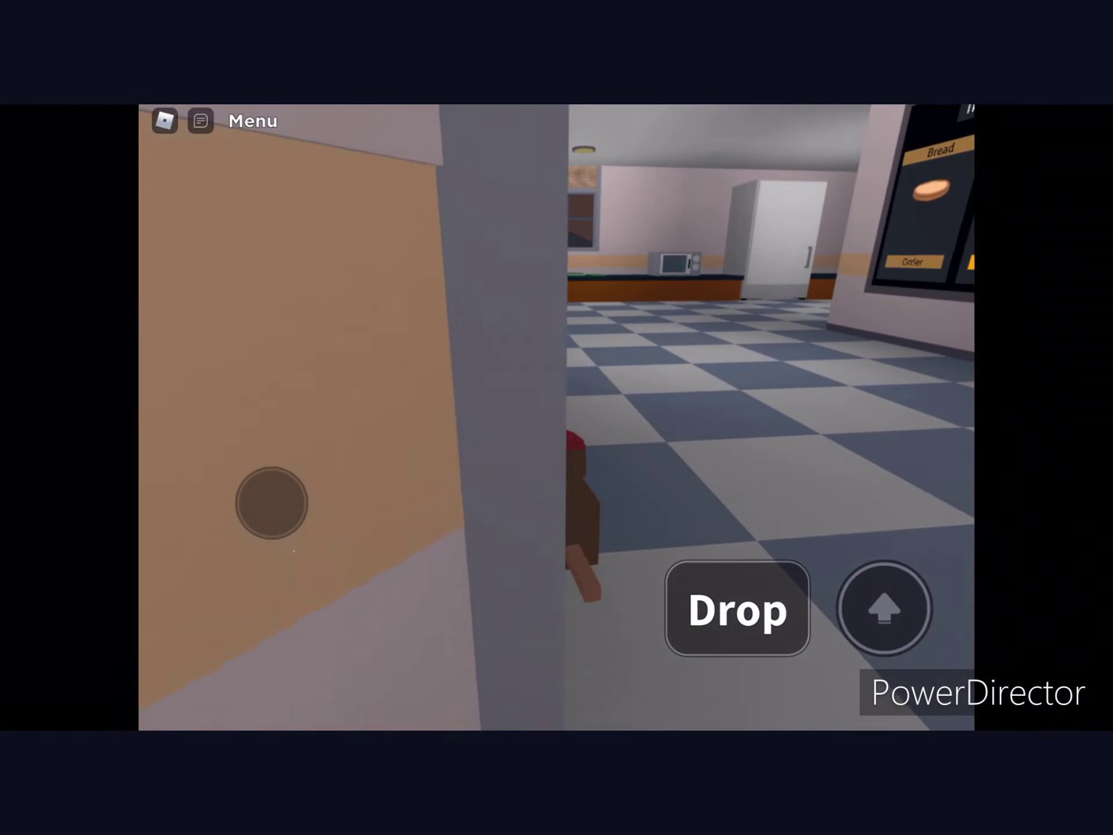
pyautogui.moveTo(294, 551)
pyautogui.mouseDown()
pyautogui.moveTo(282, 557)
pyautogui.moveTo(322, 504)
pyautogui.mouseUp()
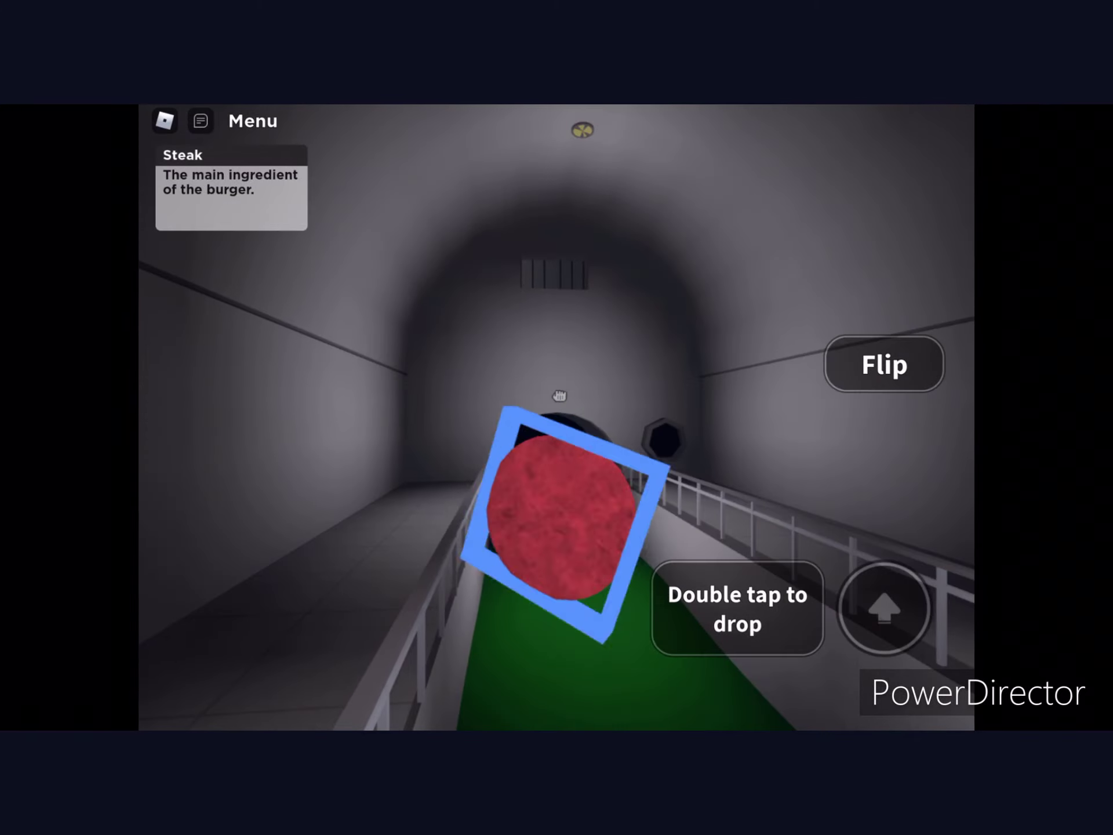
pyautogui.moveTo(559, 396); pyautogui.dragTo(418, 396)
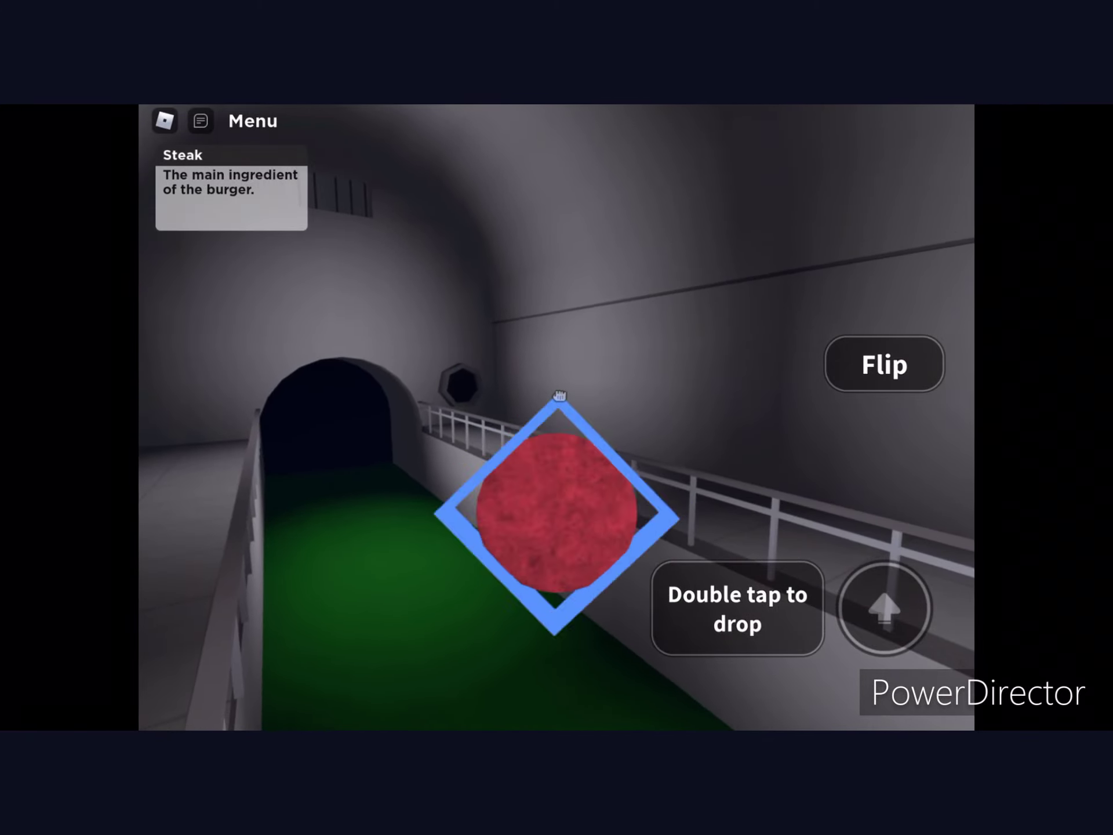
pyautogui.moveTo(559, 395); pyautogui.dragTo(696, 396)
pyautogui.moveTo(186, 546); pyautogui.dragTo(214, 584)
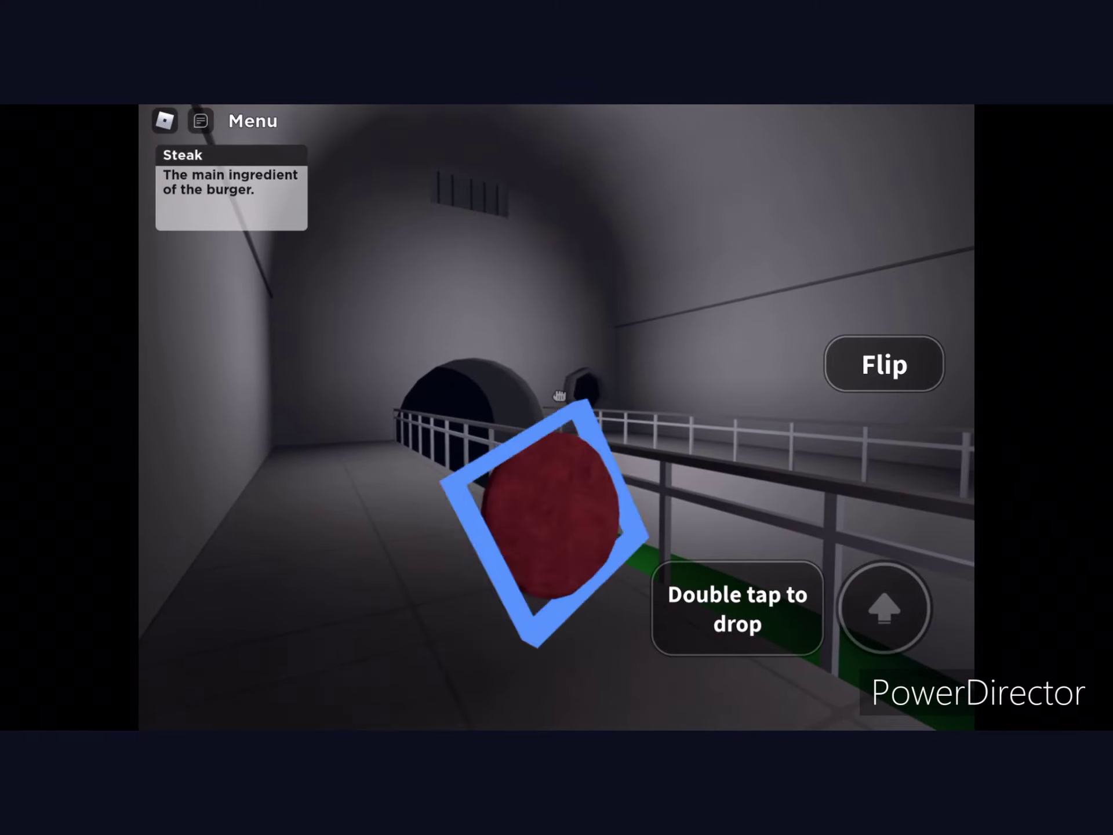
pyautogui.moveTo(560, 397)
pyautogui.mouseDown()
pyautogui.moveTo(391, 395)
pyautogui.moveTo(418, 396)
pyautogui.mouseUp()
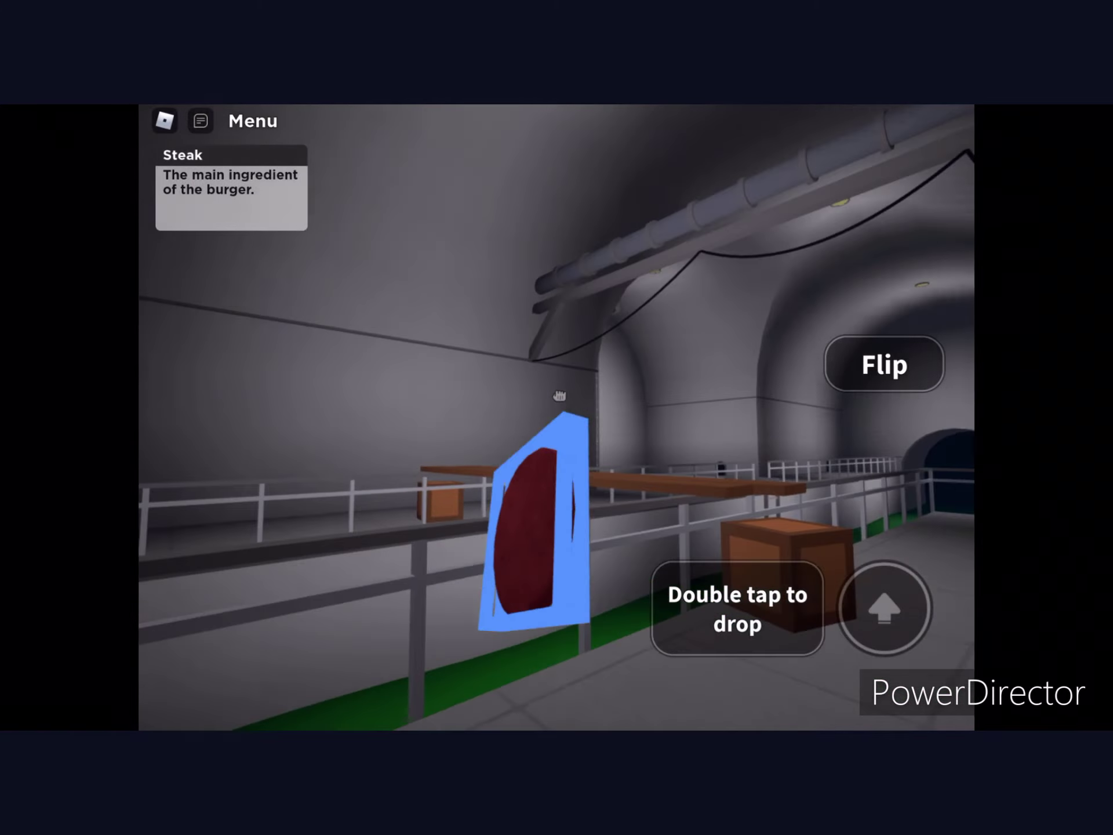
pyautogui.moveTo(281, 584)
pyautogui.mouseDown()
pyautogui.moveTo(287, 556)
pyautogui.moveTo(261, 539)
pyautogui.mouseUp()
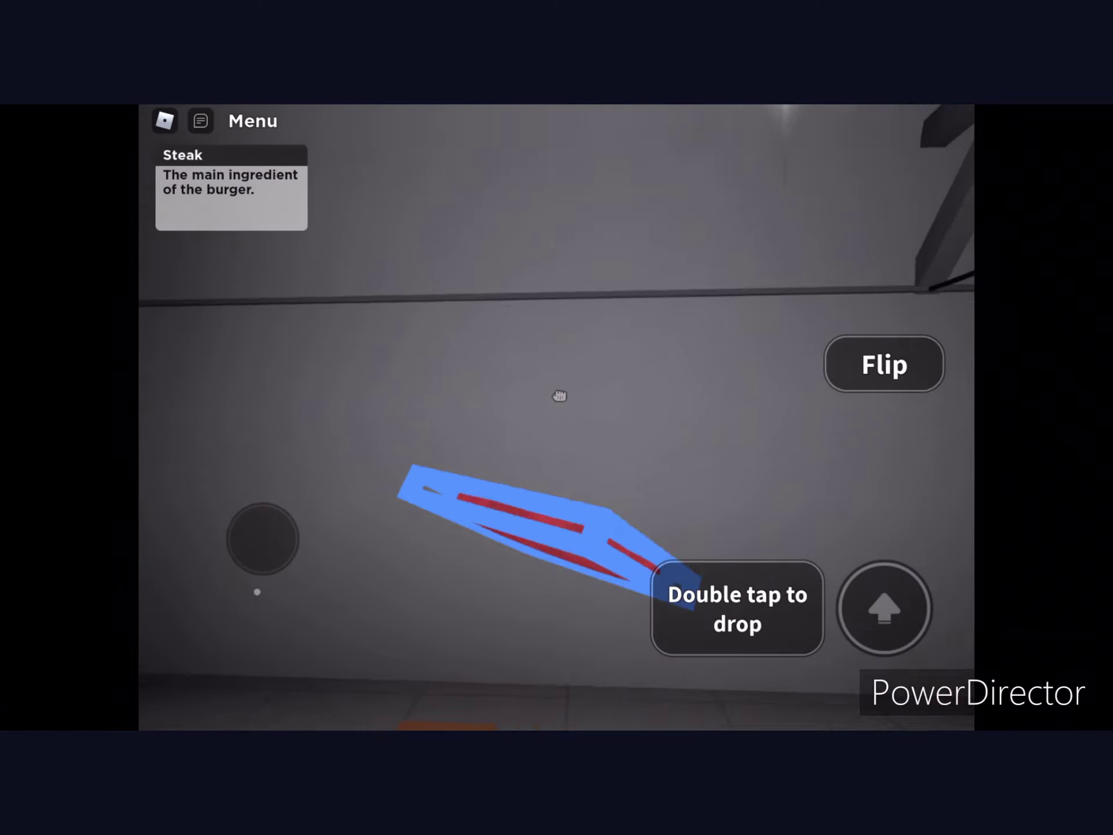
pyautogui.moveTo(560, 395); pyautogui.dragTo(392, 395)
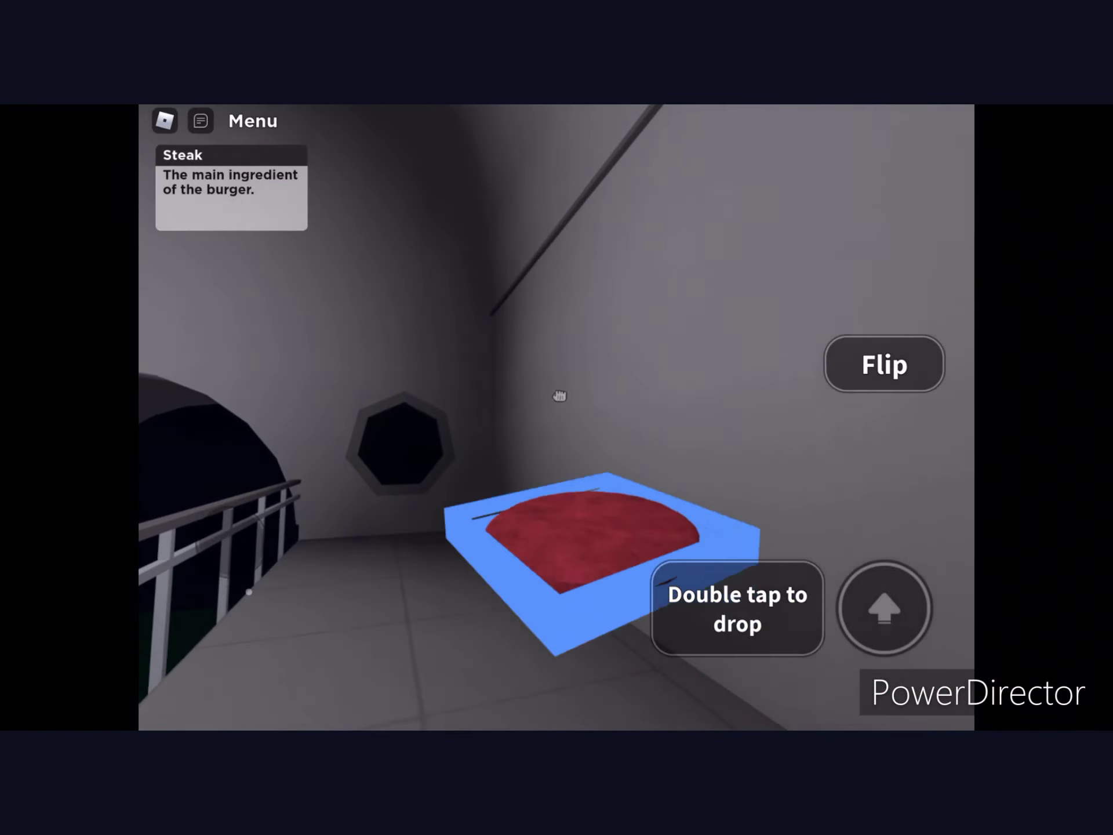
# Carry the steak through the wall hole and grassy room to grey ground beside blue water.
pyautogui.moveTo(244, 534); pyautogui.dragTo(249, 589)
pyautogui.moveTo(560, 396); pyautogui.dragTo(392, 396)
pyautogui.moveTo(204, 651); pyautogui.dragTo(209, 639)
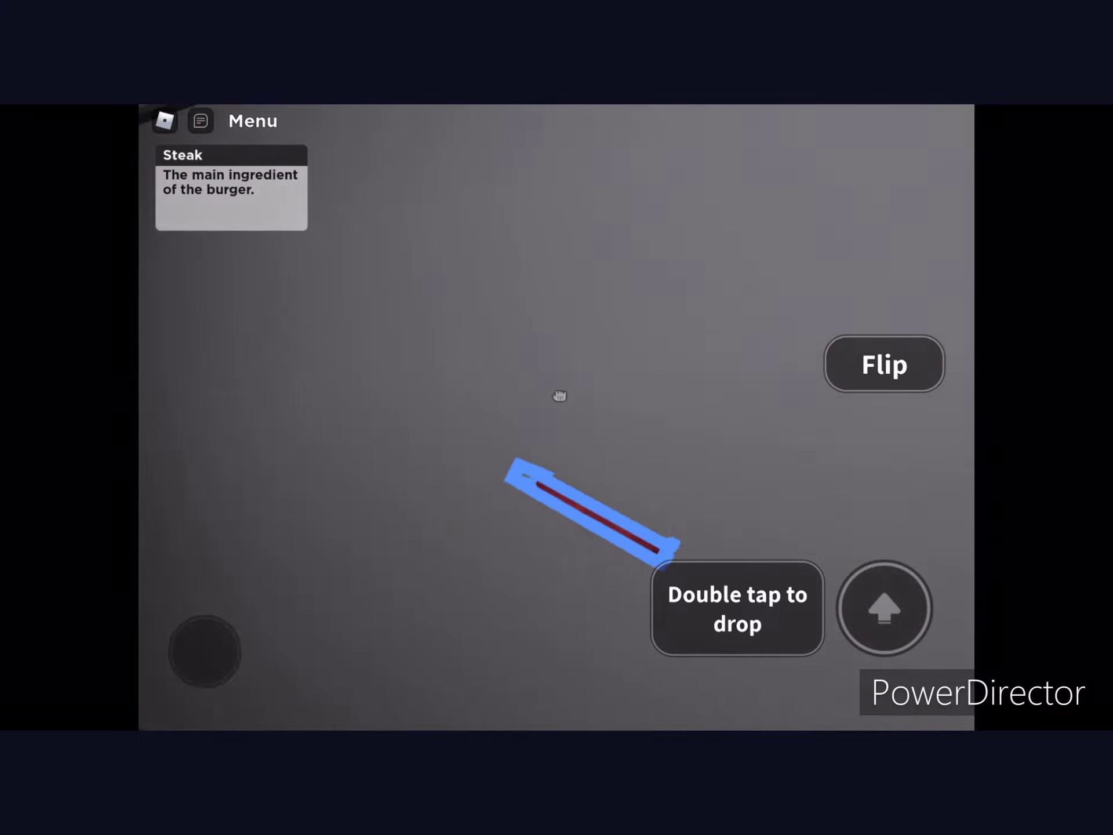
pyautogui.moveTo(251, 592); pyautogui.dragTo(270, 542)
pyautogui.moveTo(252, 592)
pyautogui.mouseDown()
pyautogui.moveTo(270, 537)
pyautogui.moveTo(217, 527)
pyautogui.moveTo(239, 514)
pyautogui.mouseUp()
pyautogui.moveTo(242, 565)
pyautogui.mouseDown()
pyautogui.moveTo(261, 522)
pyautogui.moveTo(259, 579)
pyautogui.moveTo(244, 525)
pyautogui.moveTo(256, 654)
pyautogui.moveTo(249, 587)
pyautogui.moveTo(261, 522)
pyautogui.mouseUp()
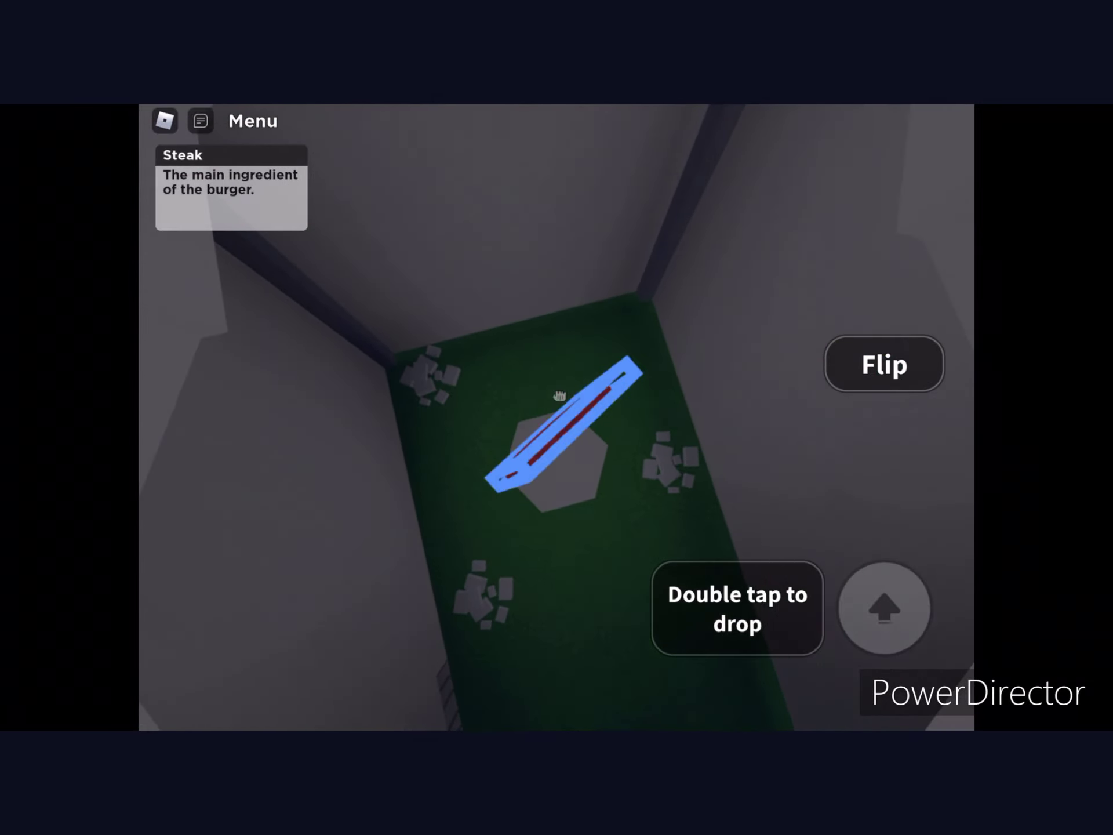
pyautogui.moveTo(248, 676); pyautogui.dragTo(263, 684)
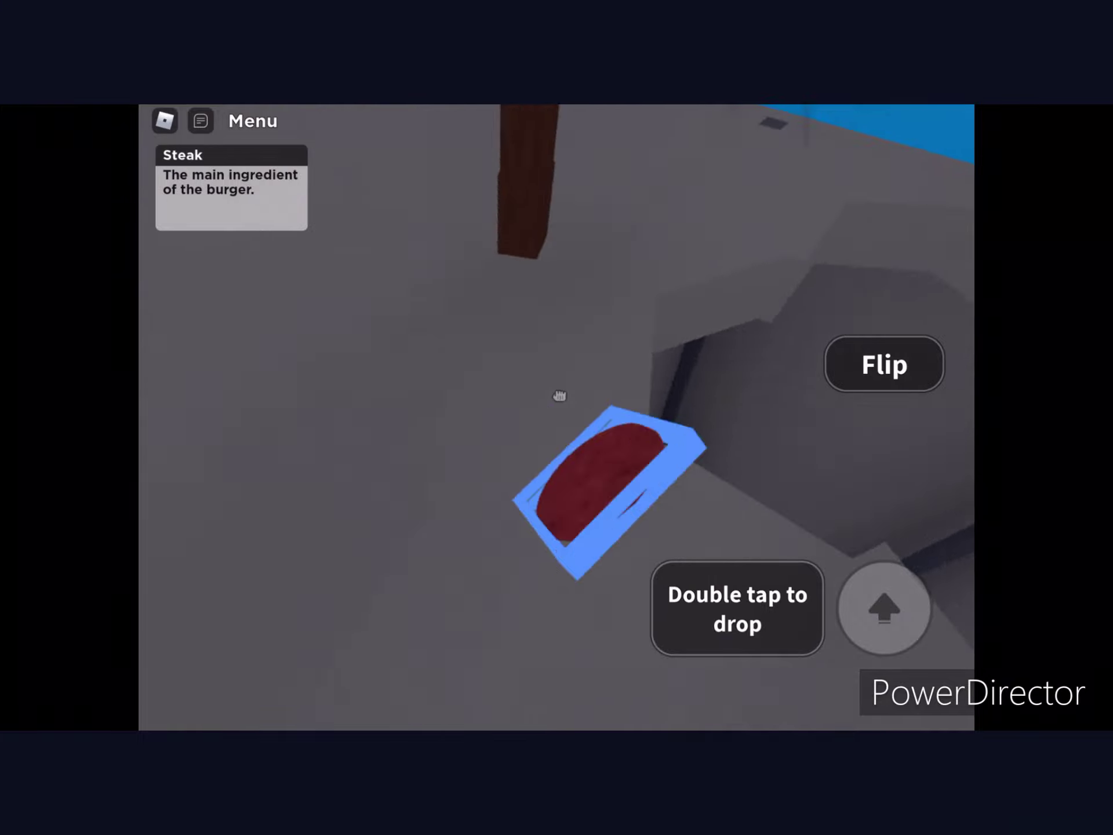
pyautogui.moveTo(244, 577); pyautogui.dragTo(259, 583)
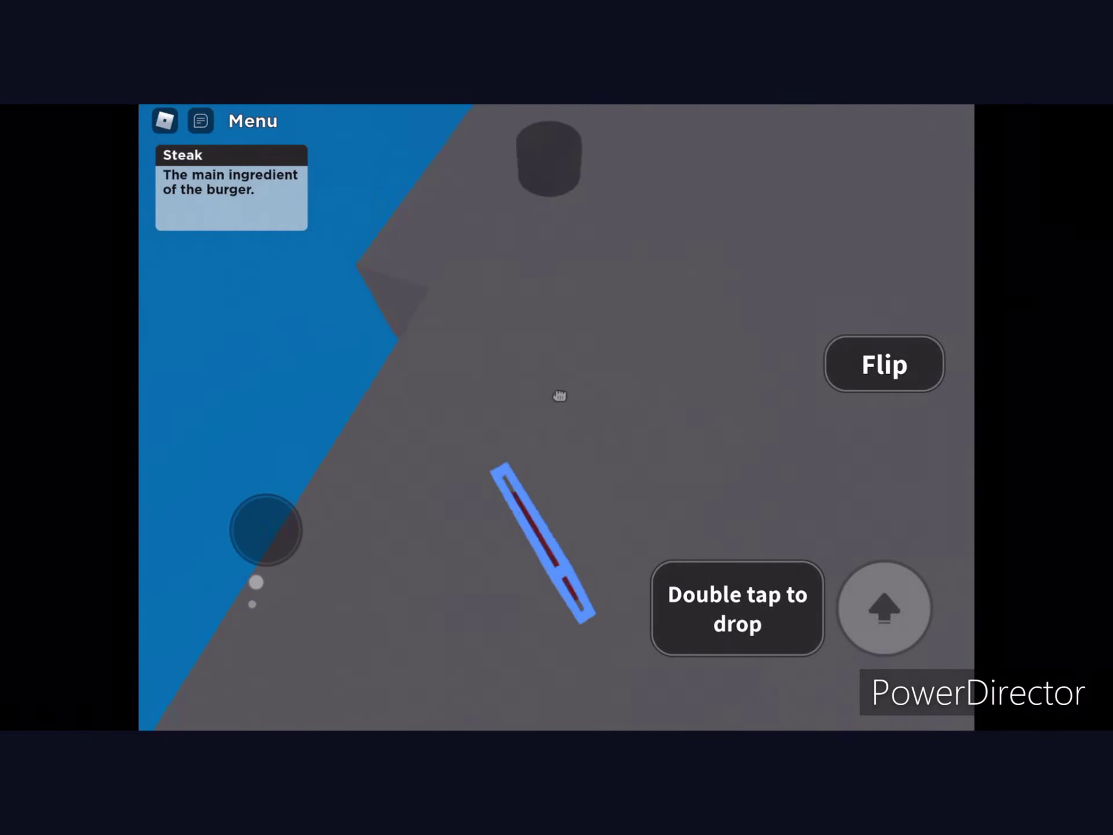
# Keep walking onward while still carrying the steak.
pyautogui.moveTo(256, 583); pyautogui.dragTo(263, 577)
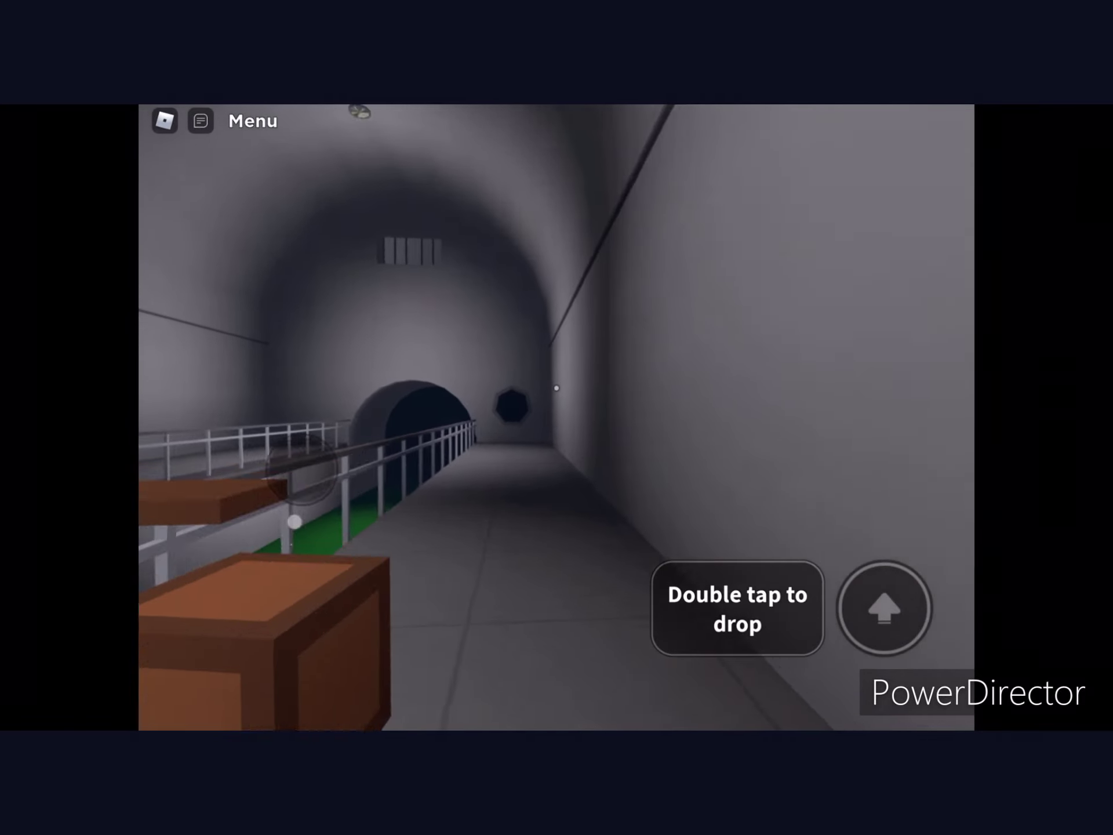
# Walk past the wooden crate and across the plank bridge to the far sewer walkway.
pyautogui.moveTo(295, 522)
pyautogui.mouseDown()
pyautogui.moveTo(272, 520)
pyautogui.moveTo(312, 538)
pyautogui.mouseUp()
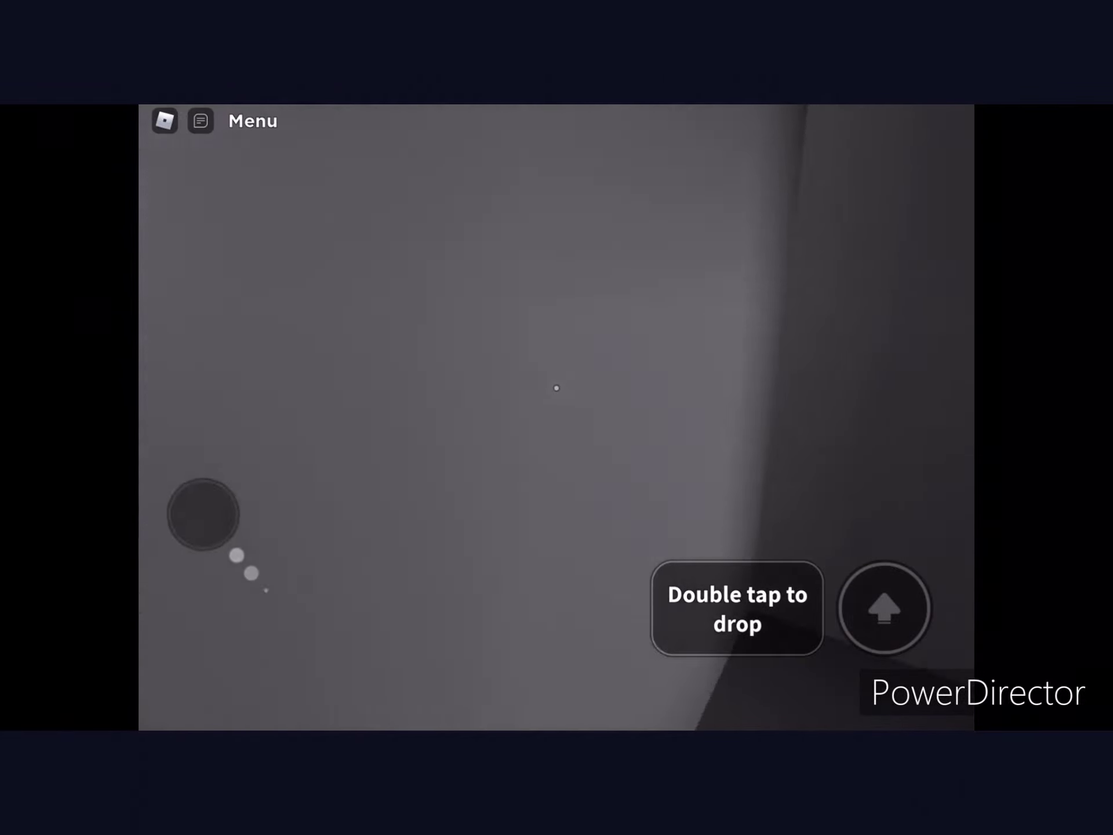
pyautogui.moveTo(203, 514)
pyautogui.mouseDown()
pyautogui.moveTo(261, 632)
pyautogui.moveTo(240, 518)
pyautogui.mouseUp()
pyautogui.moveTo(248, 570)
pyautogui.mouseDown()
pyautogui.moveTo(287, 549)
pyautogui.moveTo(259, 585)
pyautogui.moveTo(256, 545)
pyautogui.moveTo(291, 550)
pyautogui.moveTo(266, 562)
pyautogui.moveTo(256, 616)
pyautogui.moveTo(276, 551)
pyautogui.moveTo(295, 587)
pyautogui.moveTo(262, 577)
pyautogui.moveTo(267, 562)
pyautogui.moveTo(293, 542)
pyautogui.moveTo(301, 597)
pyautogui.moveTo(287, 570)
pyautogui.moveTo(301, 557)
pyautogui.mouseUp()
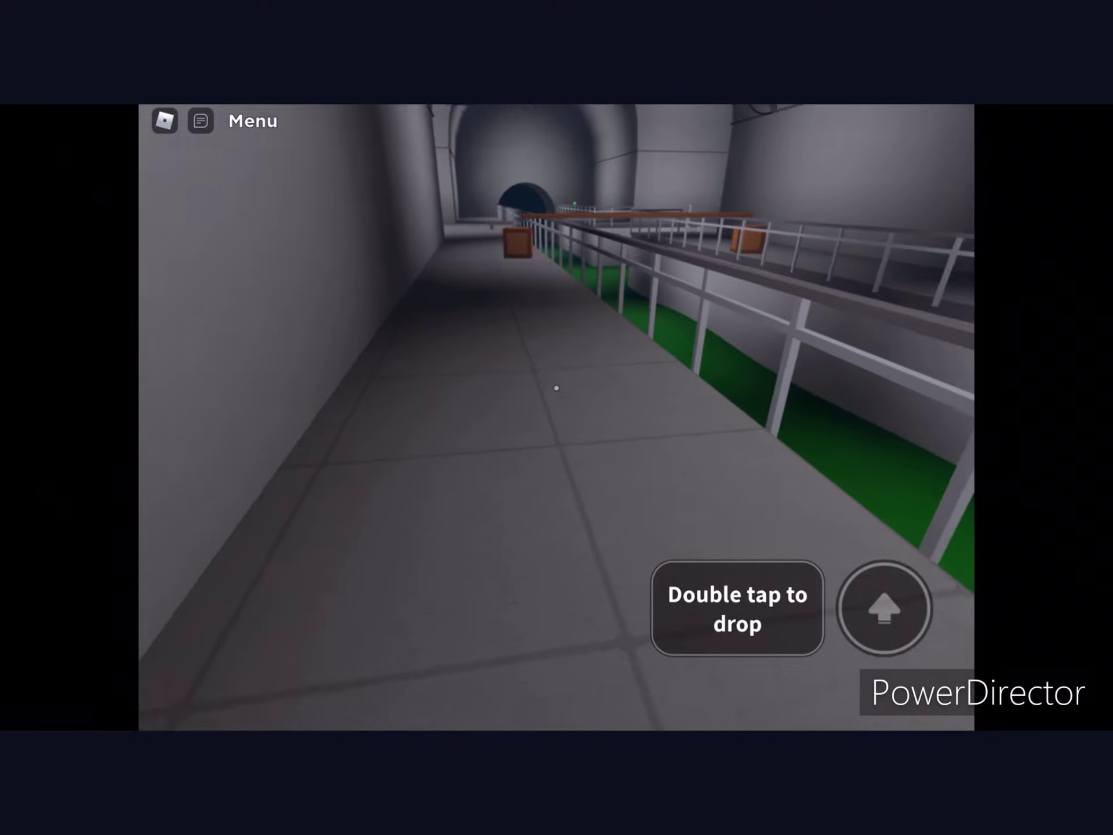
pyautogui.moveTo(278, 540)
pyautogui.mouseDown()
pyautogui.moveTo(283, 567)
pyautogui.moveTo(261, 532)
pyautogui.moveTo(279, 563)
pyautogui.moveTo(286, 549)
pyautogui.moveTo(269, 557)
pyautogui.moveTo(296, 531)
pyautogui.mouseUp()
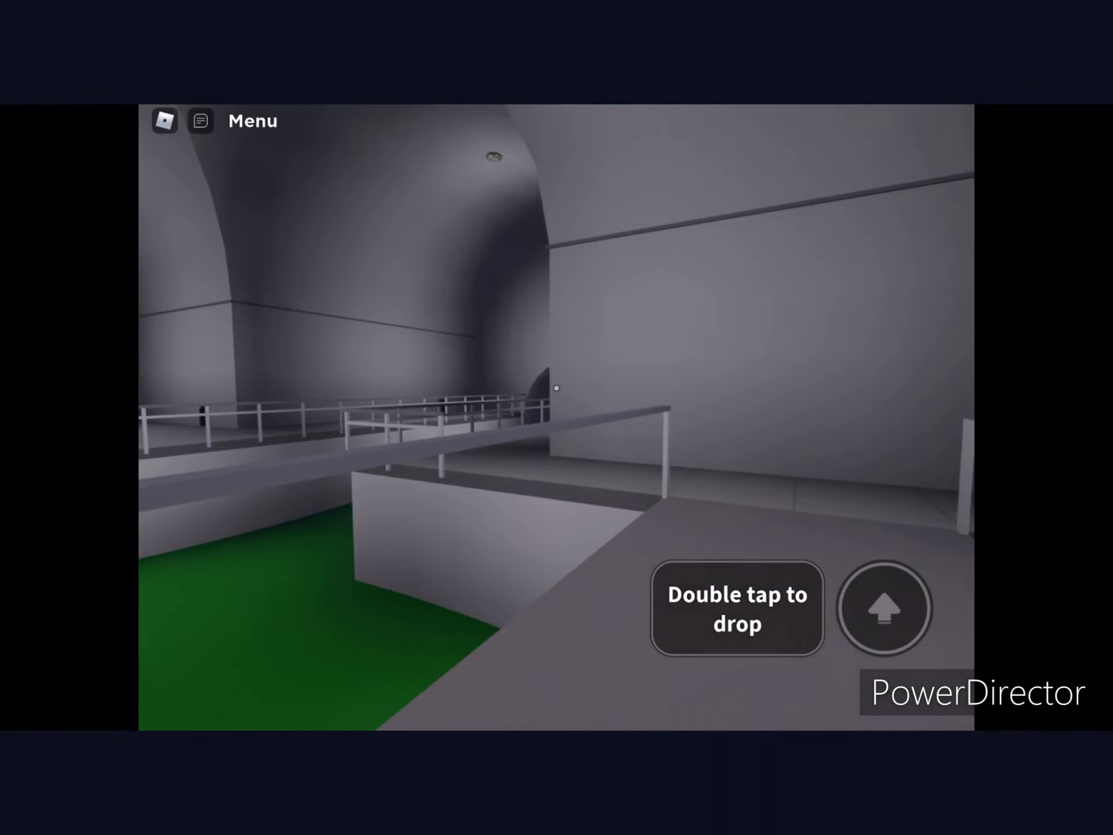